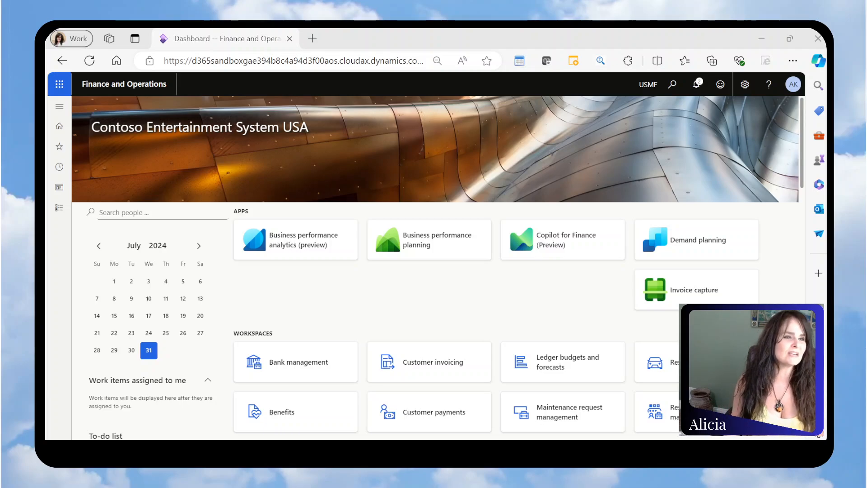
# Open the Financial dimension default templates page from the General ledger module's Dimensions setup.
pyautogui.click(59, 208)
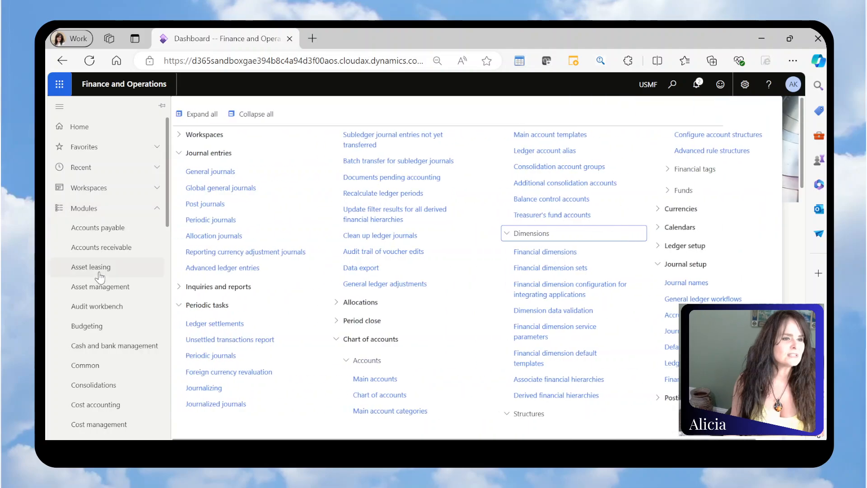
pyautogui.scroll(-9, 100, 276)
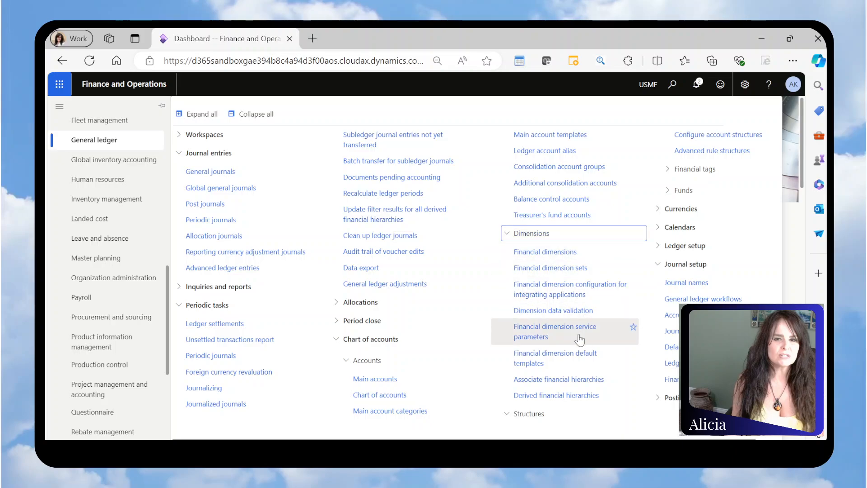
pyautogui.click(556, 357)
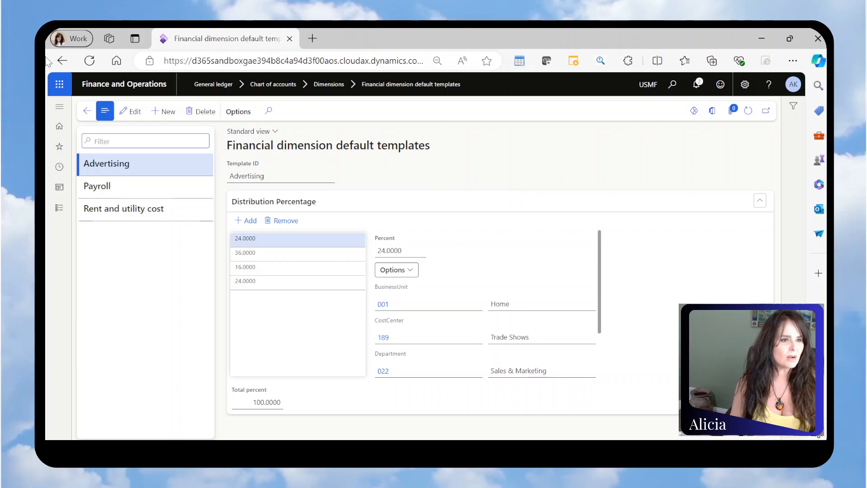
# Review the Payroll and Rent and utility cost templates, and return to the Advertising template.
pyautogui.click(112, 186)
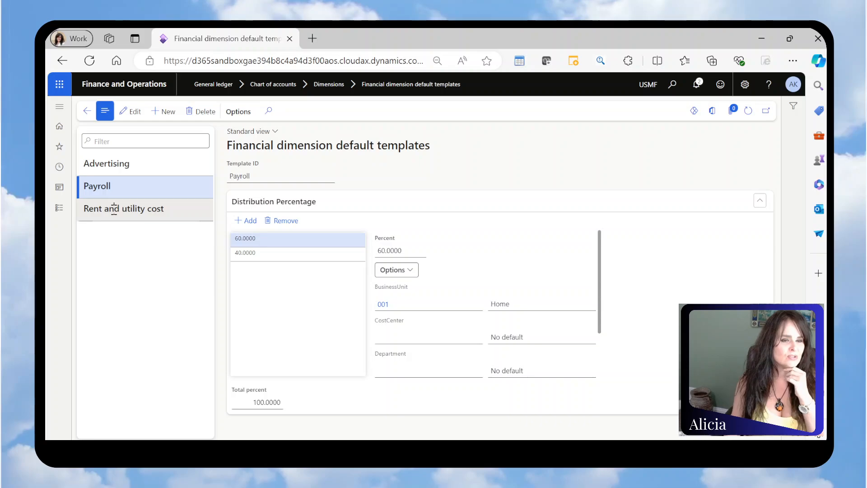
pyautogui.click(113, 209)
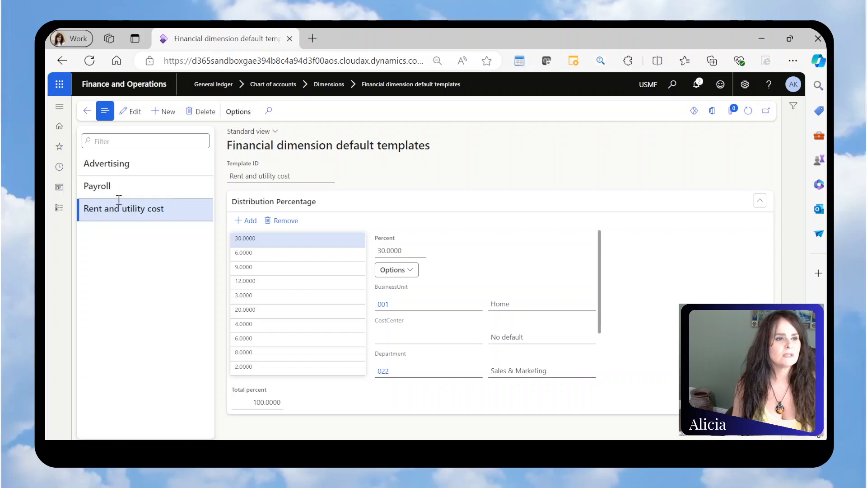
pyautogui.click(131, 163)
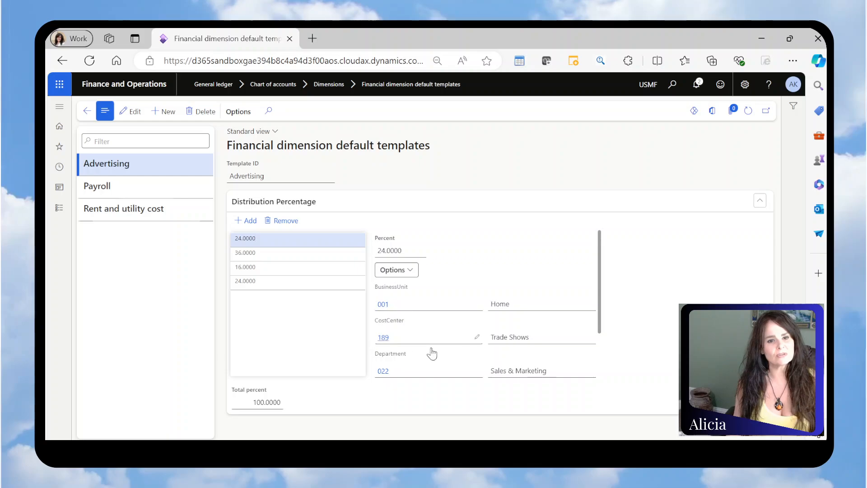
# Examine the business unit, cost center and department defaults on each distribution line of the Advertising template.
pyautogui.scroll(-3, 436, 351)
pyautogui.click(251, 254)
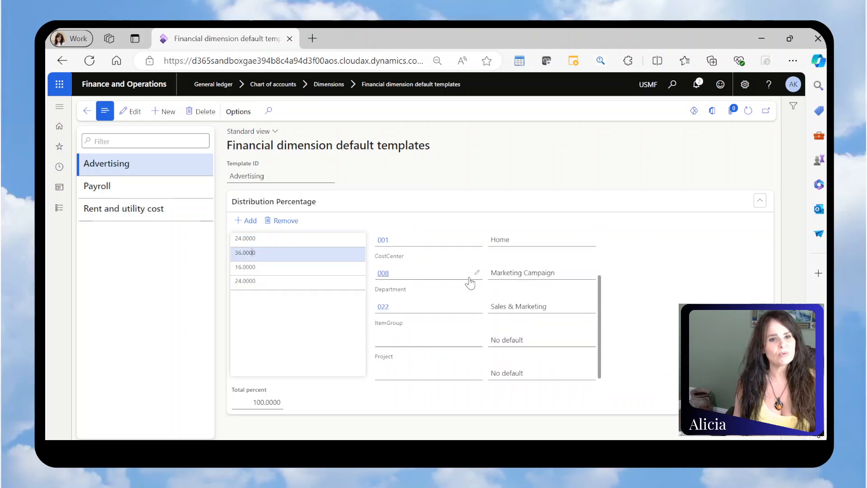
pyautogui.scroll(2, 451, 294)
pyautogui.scroll(-2, 428, 304)
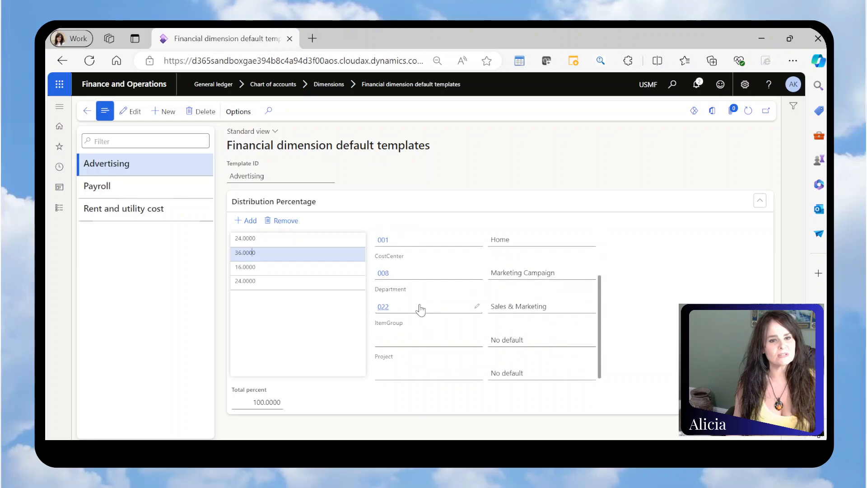
pyautogui.click(267, 266)
pyautogui.scroll(2, 422, 280)
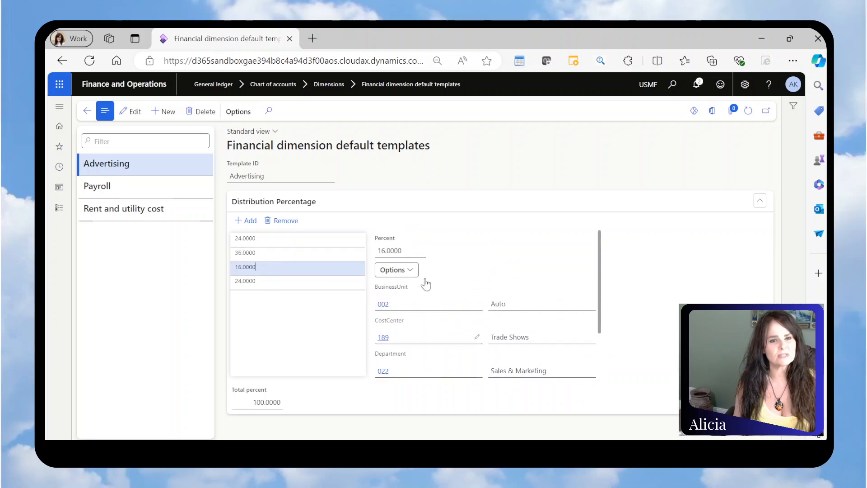
pyautogui.click(264, 282)
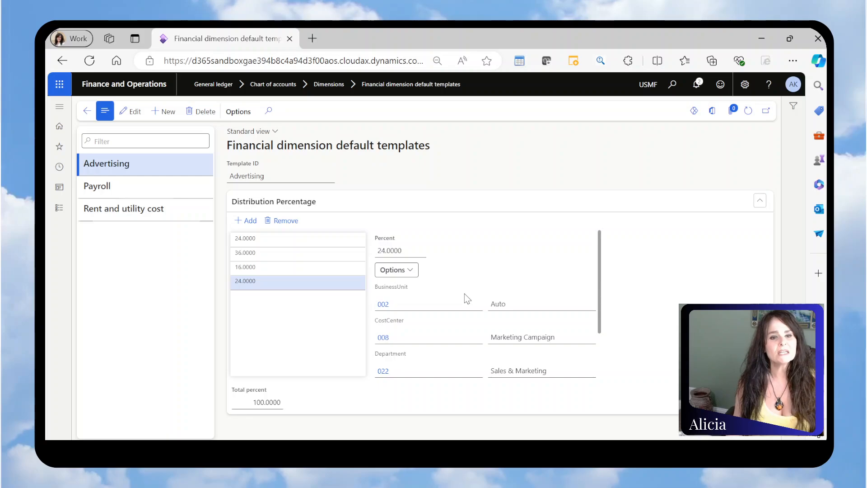
pyautogui.scroll(-2, 464, 294)
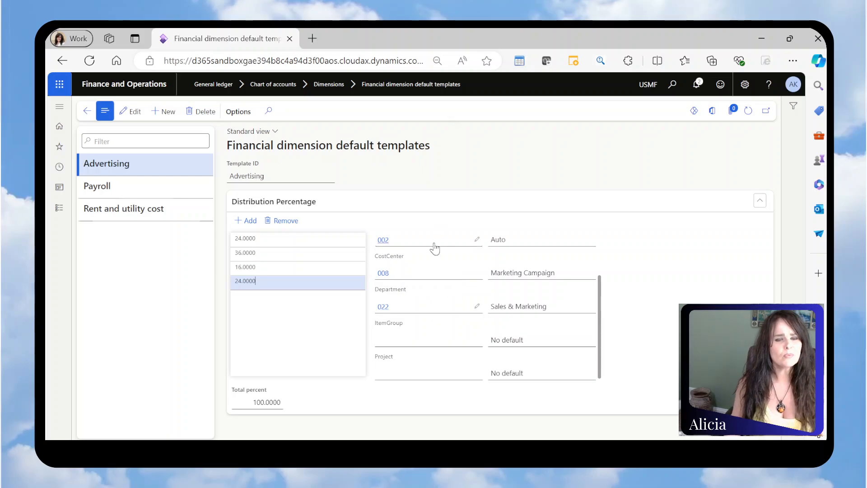
pyautogui.scroll(2, 447, 260)
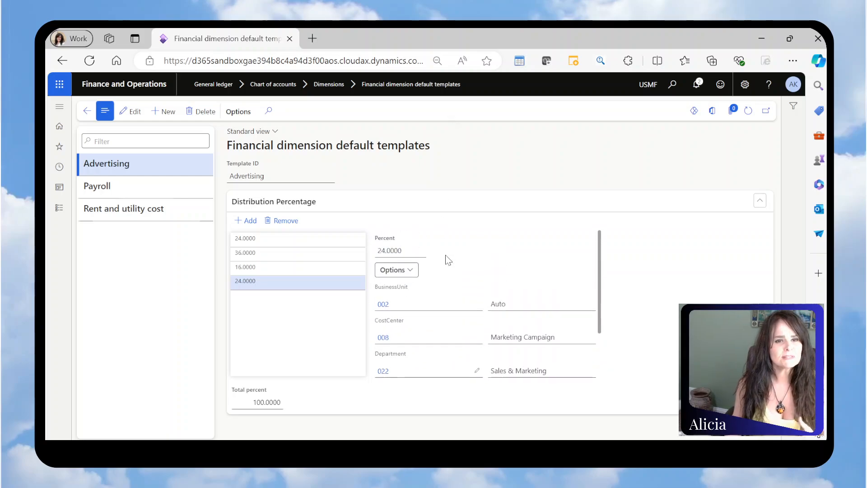
# Run dimension data validation on the last Advertising distribution line with the Default dimension type, and close the validation form.
pyautogui.click(395, 271)
pyautogui.click(397, 284)
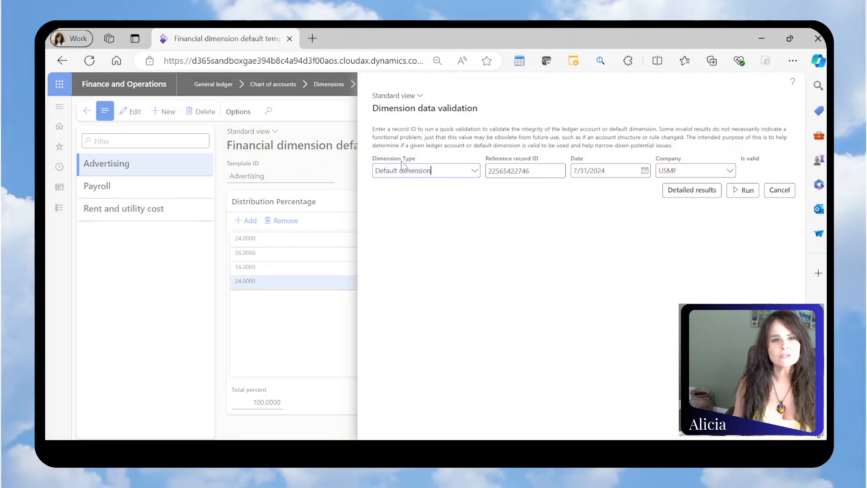
pyautogui.click(475, 170)
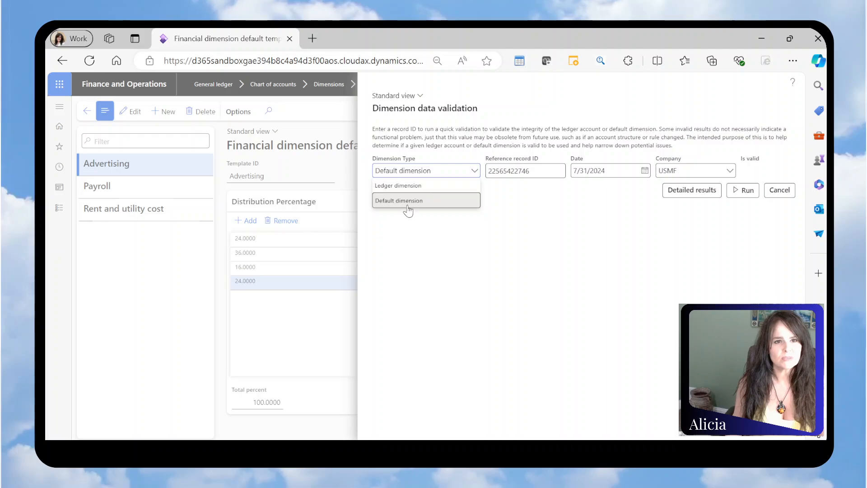
pyautogui.click(540, 205)
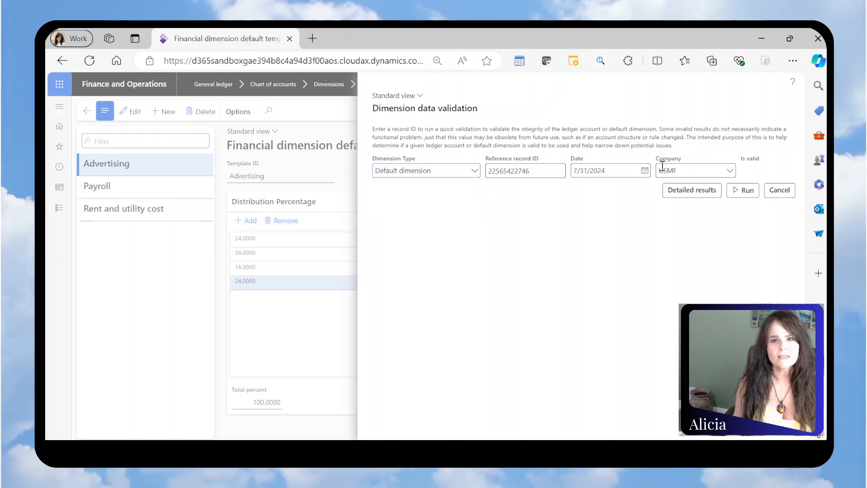
pyautogui.click(743, 191)
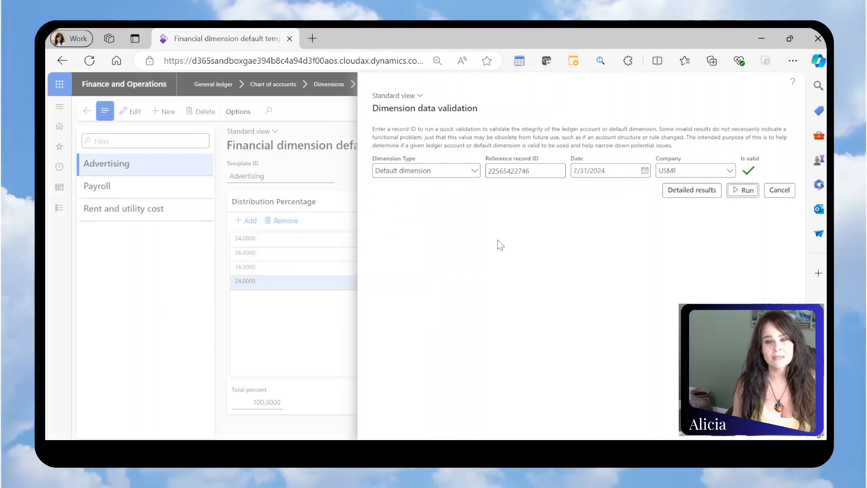
pyautogui.click(779, 190)
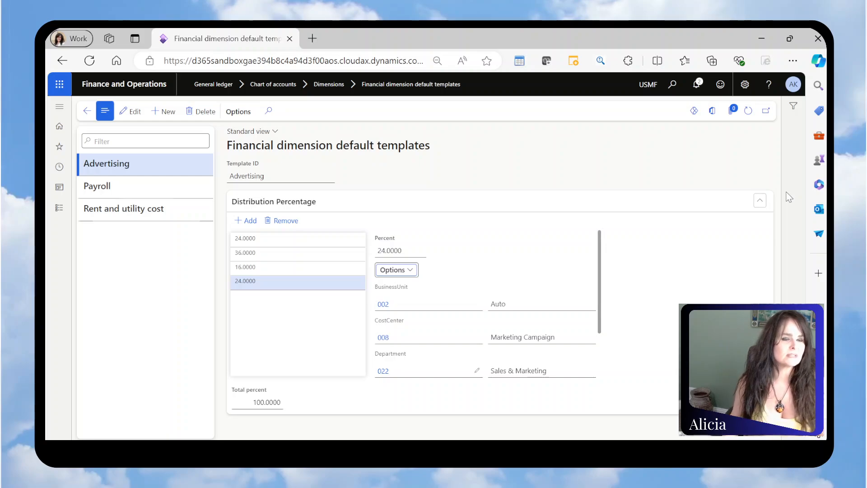
# Create a new financial dimension default template with the template ID IT Supplies.
pyautogui.click(165, 111)
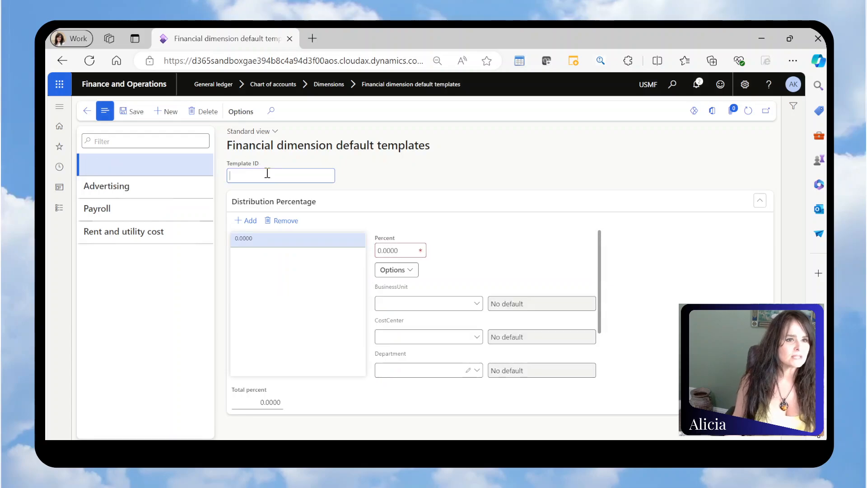
pyautogui.write('IT Su')
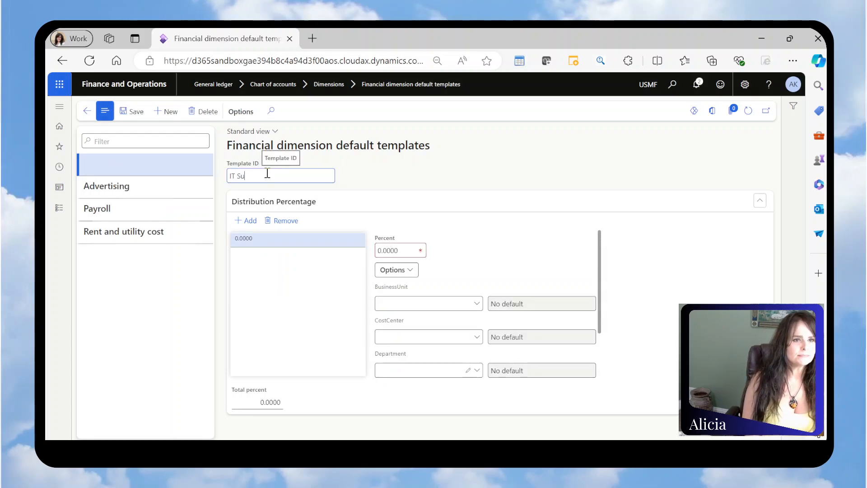
pyautogui.write('pplie')
pyautogui.write('s')
pyautogui.press('Tab')
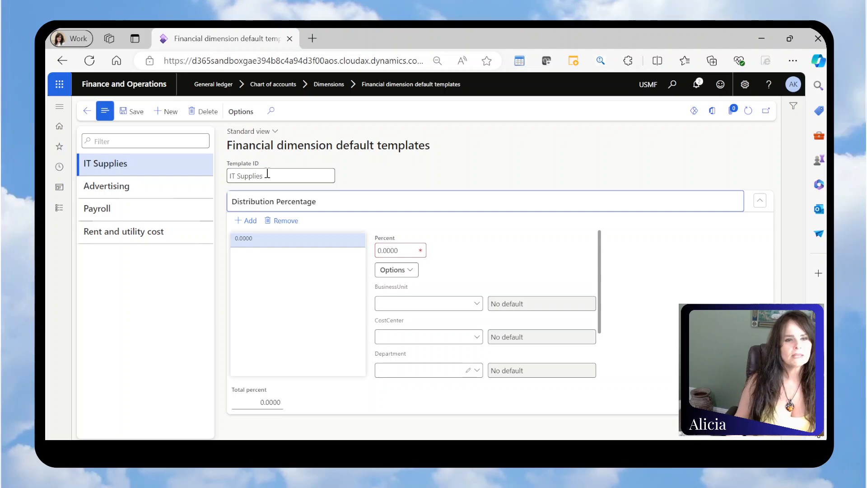
# Set the IT Supplies line to 100 percent with BusinessUnit 001, CostCenter 010 and Department 025.
pyautogui.click(397, 248)
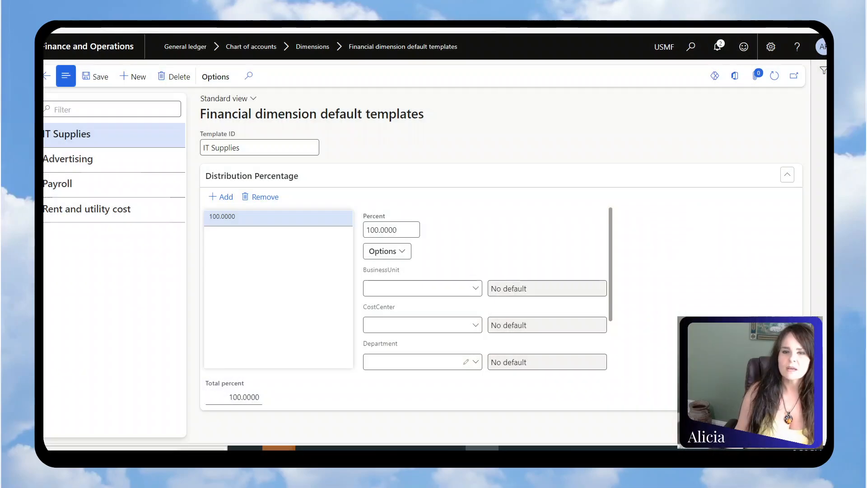
pyautogui.click(476, 288)
pyautogui.click(397, 164)
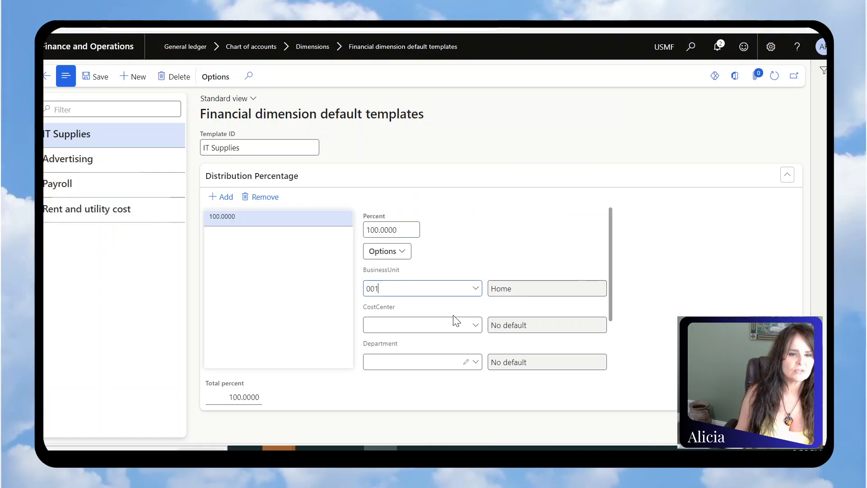
pyautogui.hotkey('alt', 'Down')
pyautogui.click(388, 236)
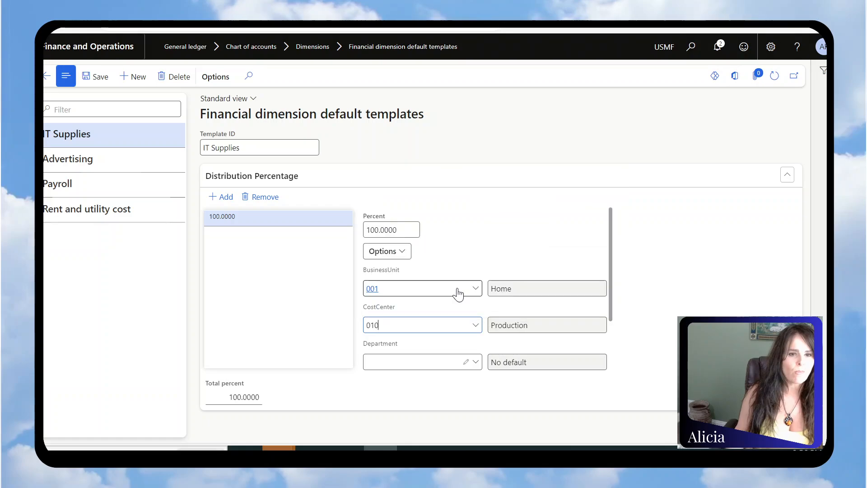
pyautogui.scroll(-3, 460, 293)
pyautogui.click(475, 294)
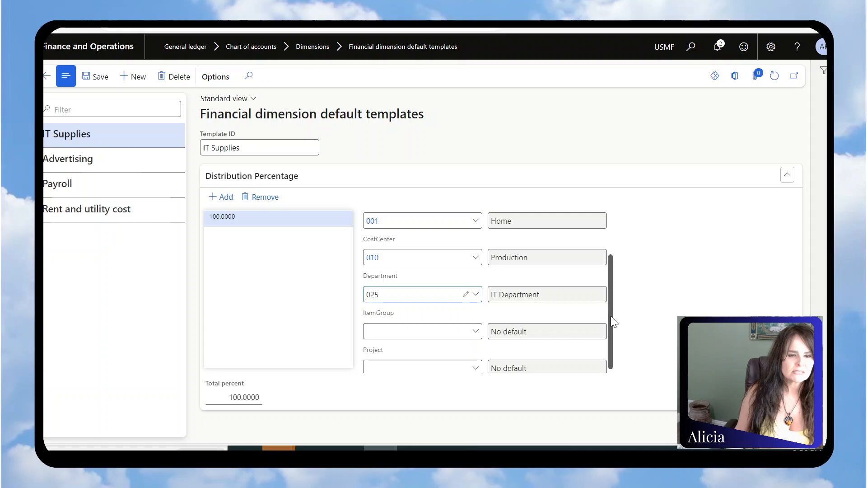
# Set the IT Supplies line's ItemGroup to Alum. Can and its Project to 000002-01.
pyautogui.click(477, 332)
pyautogui.click(409, 224)
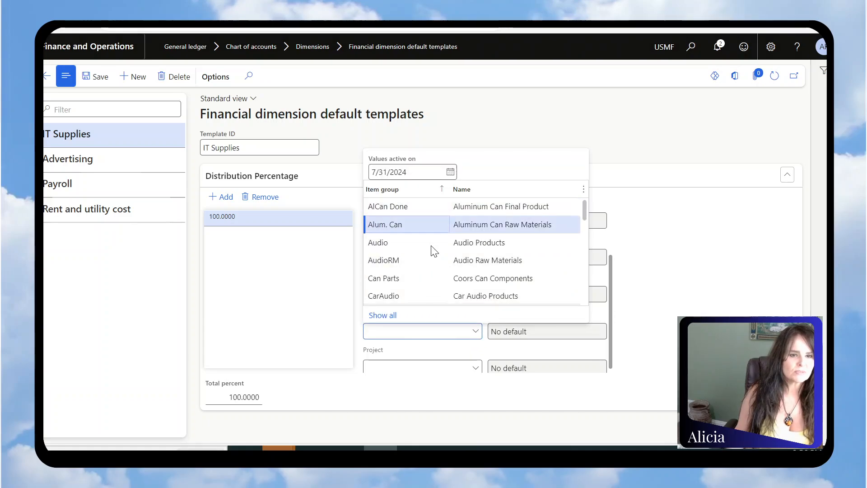
pyautogui.scroll(-1, 450, 297)
pyautogui.click(480, 367)
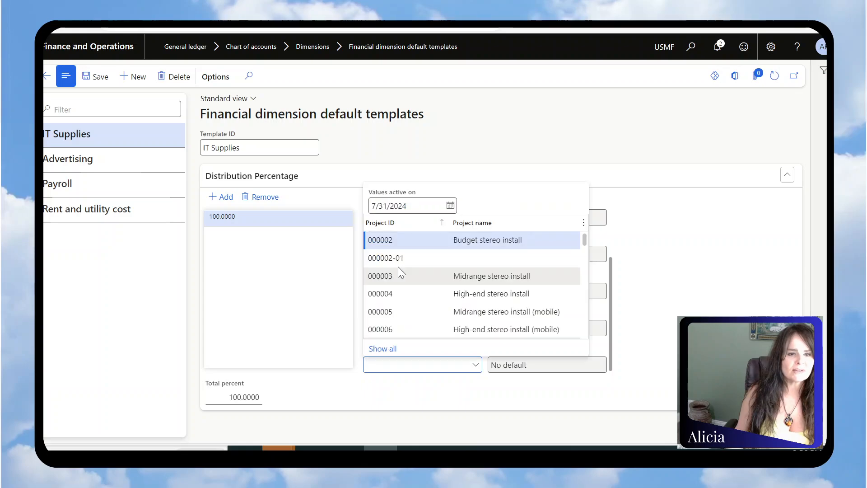
pyautogui.click(402, 255)
pyautogui.scroll(3, 522, 267)
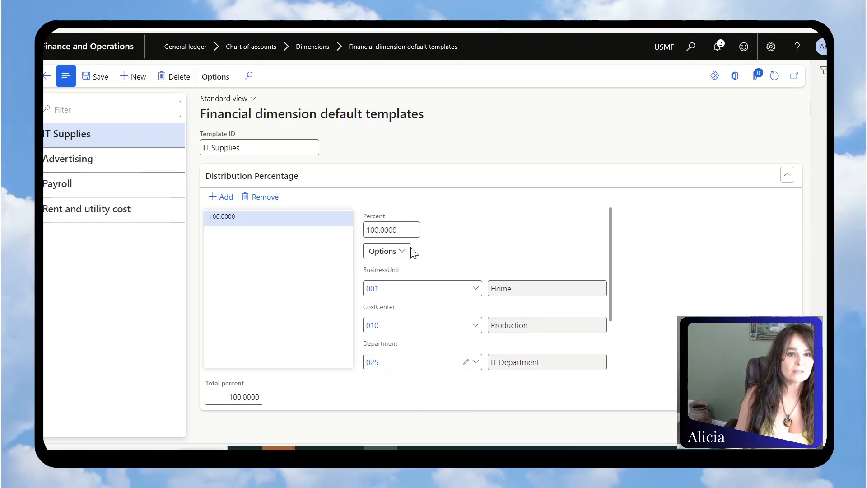
# Run dimension data validation on the IT Supplies distribution line, and close the validation form.
pyautogui.click(387, 251)
pyautogui.click(401, 267)
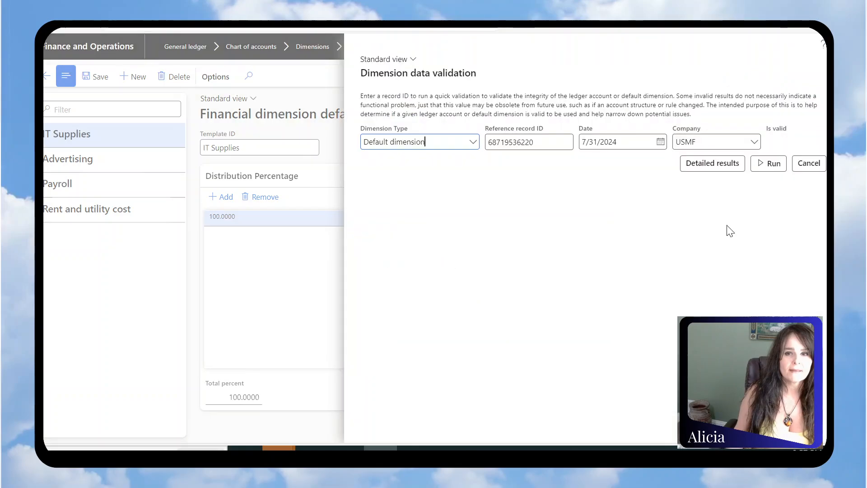
pyautogui.click(770, 164)
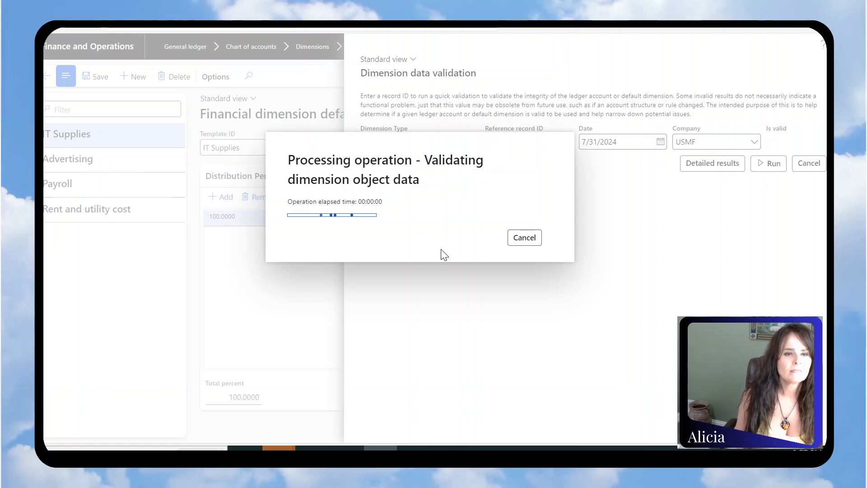
pyautogui.click(810, 163)
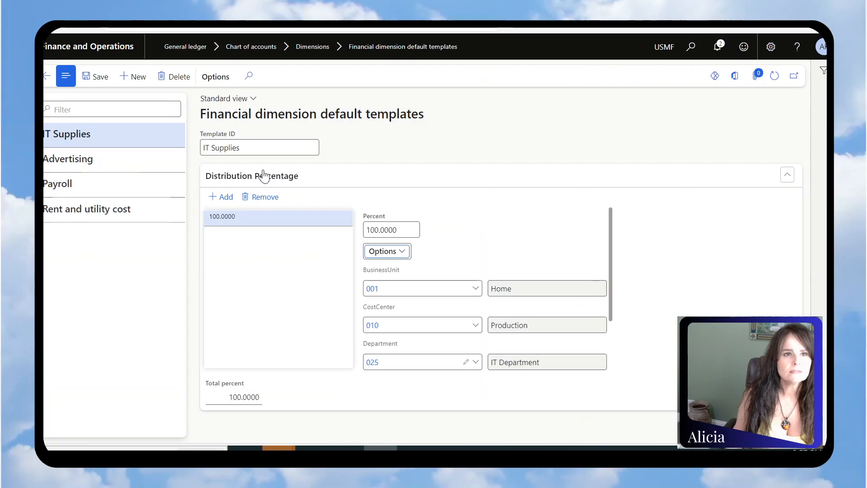
# Duplicate the browser tab, open Pending vendor invoices in Accounts payable, and start a new vendor invoice.
pyautogui.rightClick(226, 2)
pyautogui.click(291, 72)
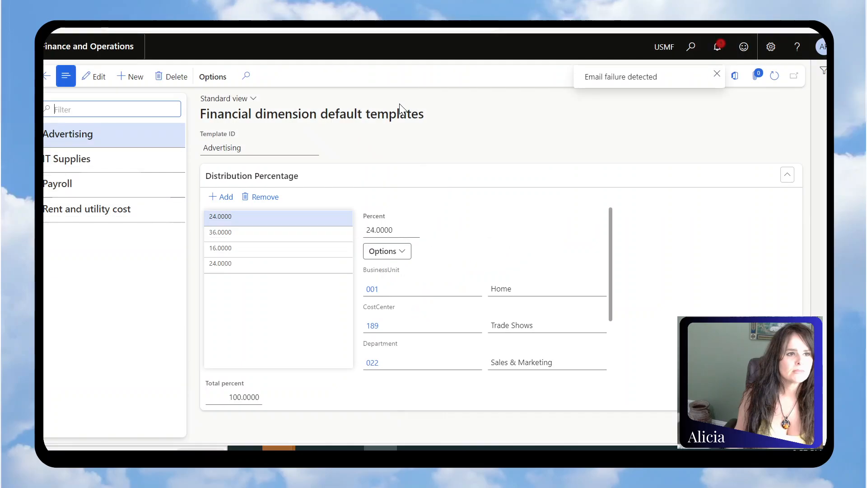
pyautogui.click(19, 183)
pyautogui.click(76, 205)
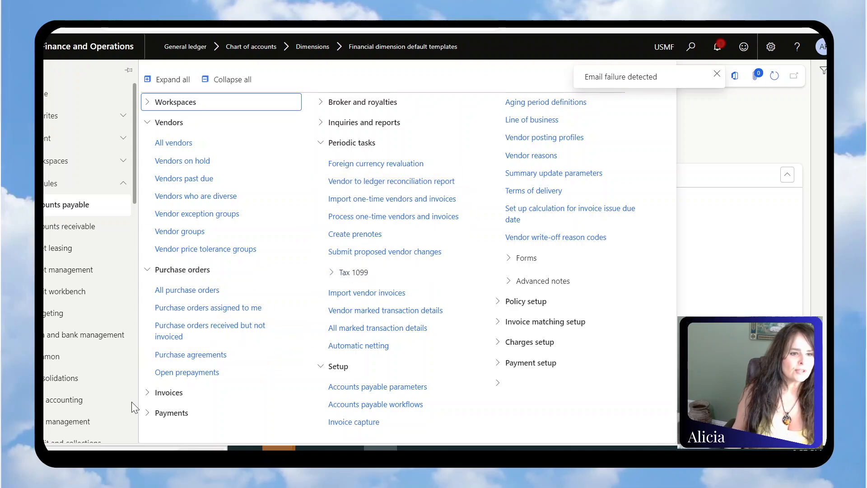
pyautogui.click(171, 391)
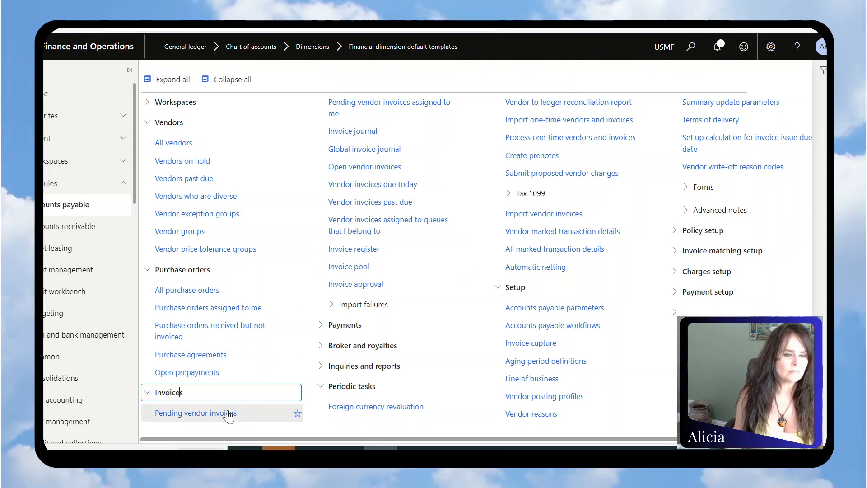
pyautogui.click(196, 413)
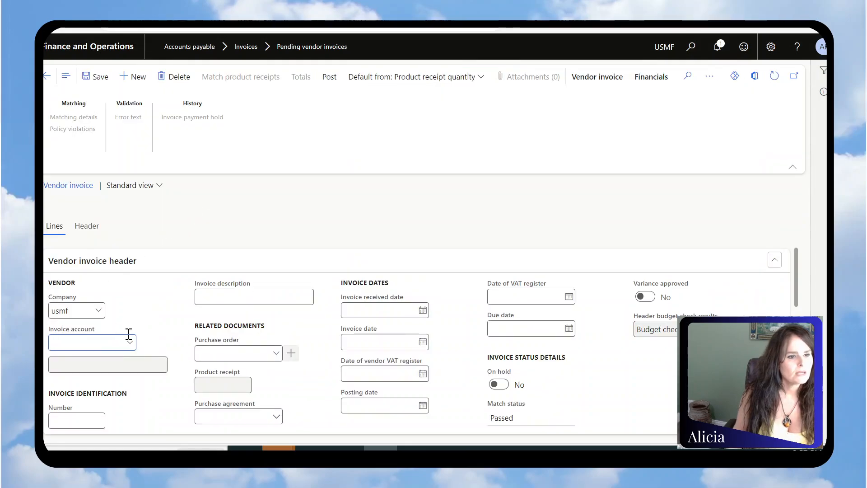
# Filter the invoice account lookup by vendor name and select the vendor whose name ends in USMF.
pyautogui.click(130, 341)
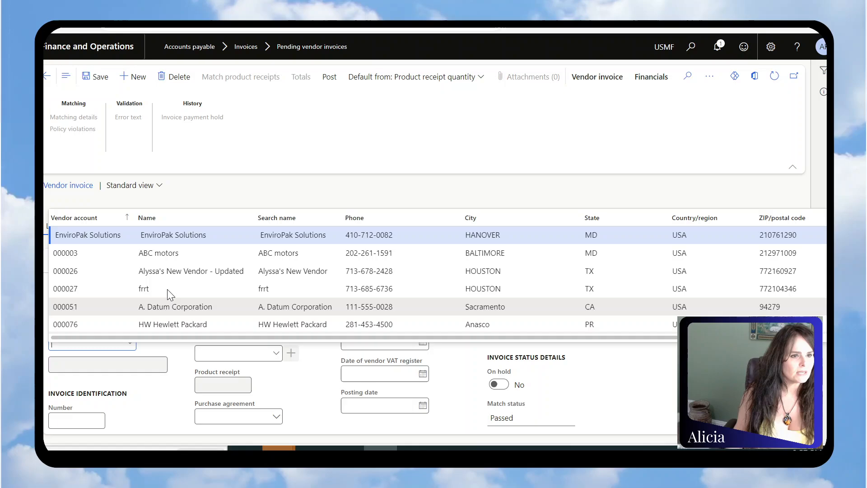
pyautogui.click(220, 215)
pyautogui.write('ali')
pyautogui.press('Return')
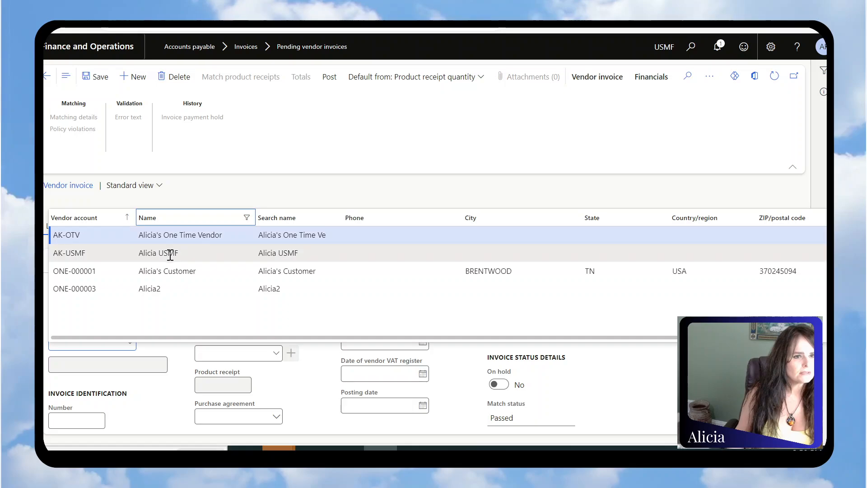
pyautogui.click(173, 254)
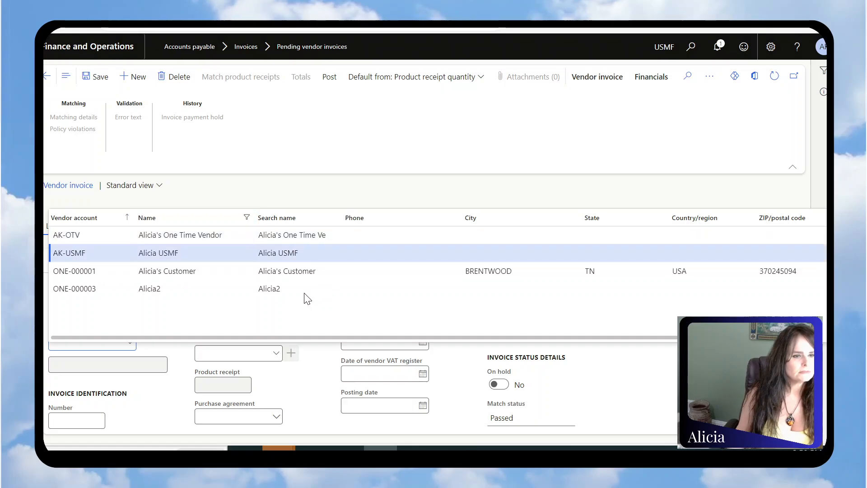
# Set the invoice number to AK111 and the invoice date to 7/31/2024.
pyautogui.click(76, 421)
pyautogui.write('AK111')
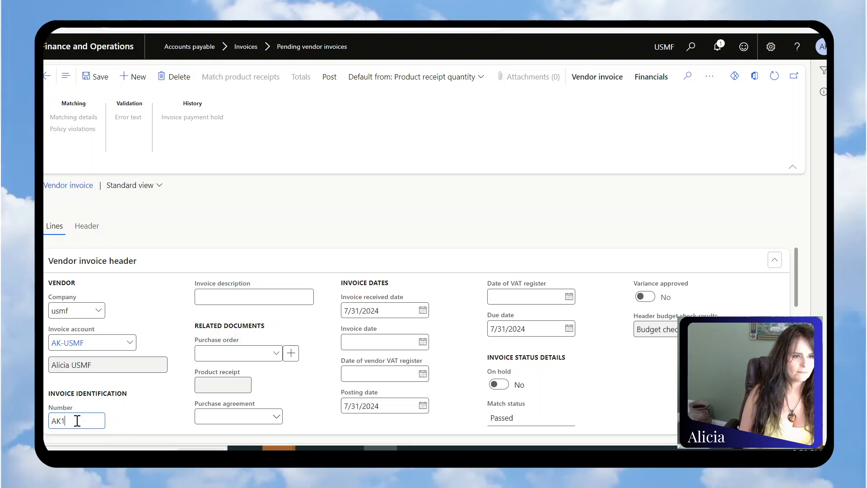
pyautogui.press('Tab')
pyautogui.scroll(-2, 316, 339)
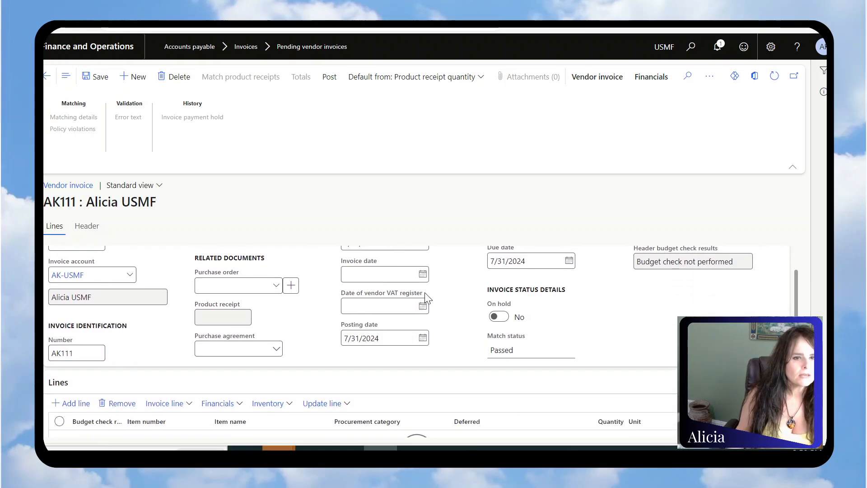
pyautogui.scroll(2, 424, 292)
pyautogui.click(378, 342)
pyautogui.write('t')
pyautogui.press('Tab')
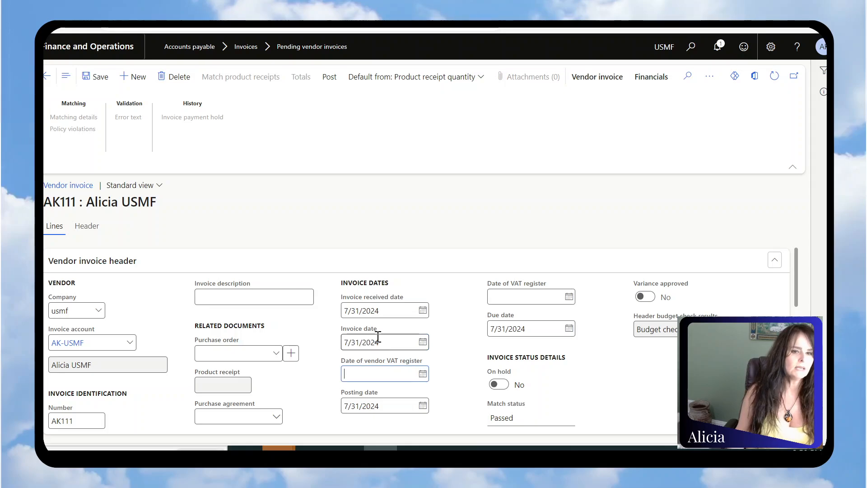
# Add an invoice line and assign it the Commissions and Rebates procurement category.
pyautogui.scroll(-5, 360, 309)
pyautogui.scroll(1, 322, 313)
pyautogui.scroll(2, 323, 315)
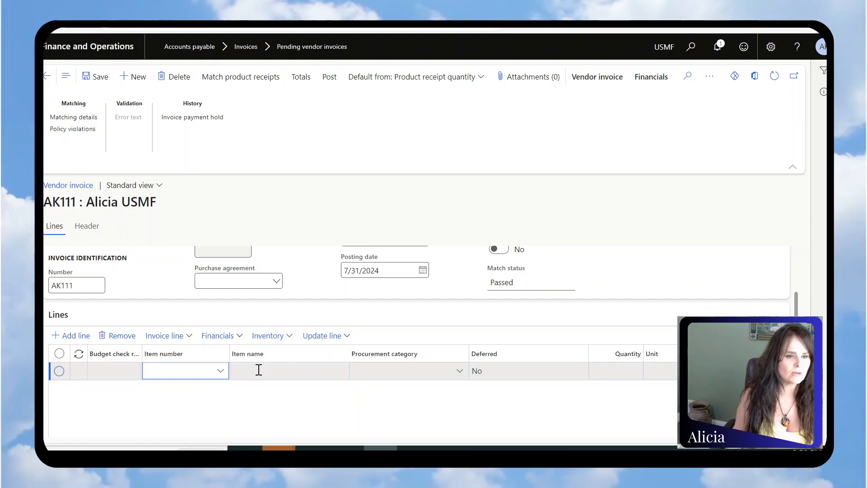
pyautogui.click(437, 372)
pyautogui.click(458, 372)
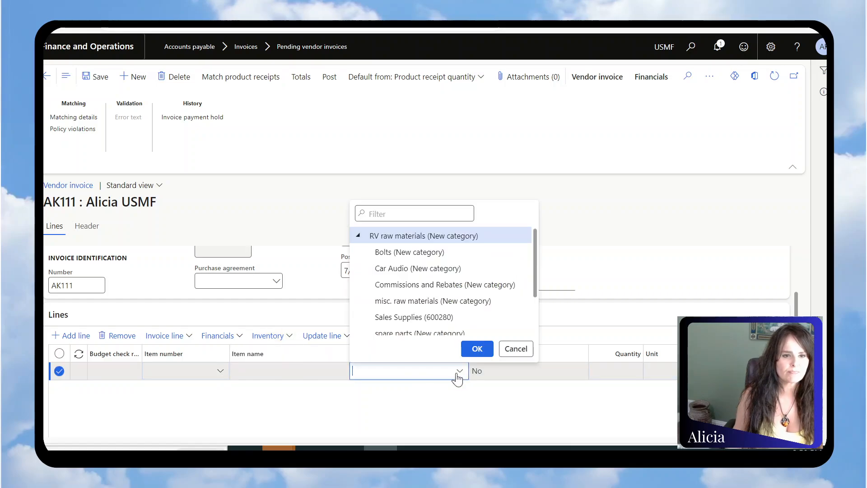
pyautogui.click(435, 284)
pyautogui.click(479, 350)
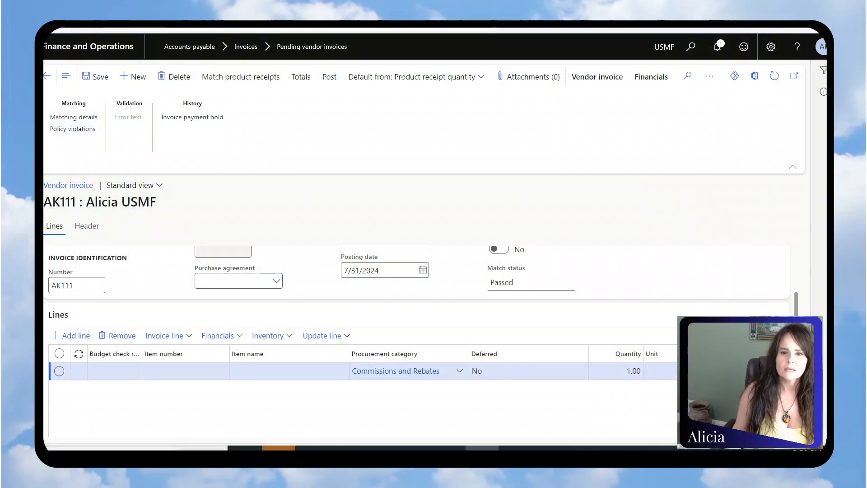
# Set the Commissions and Rebates line's unit price to 100.00.
pyautogui.click(663, 375)
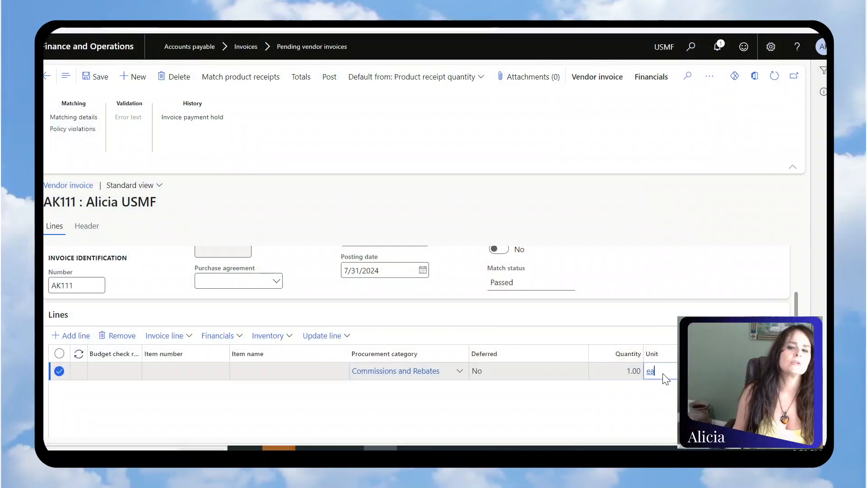
pyautogui.press('Tab')
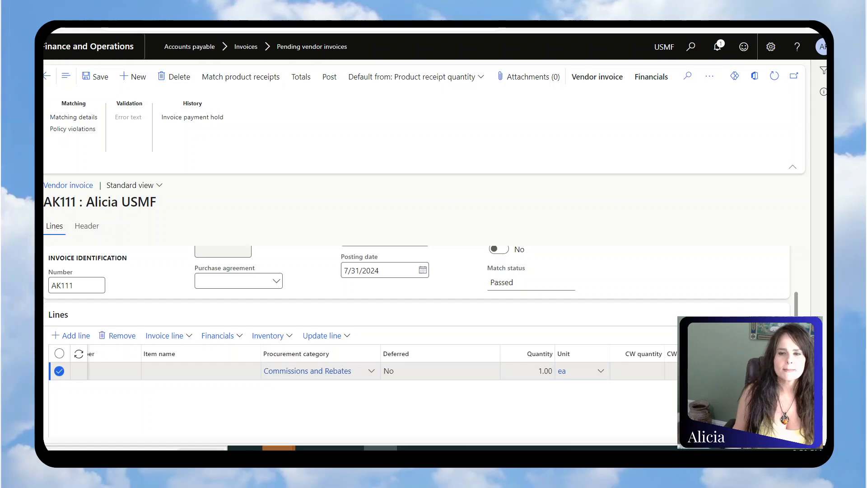
pyautogui.press('Tab')
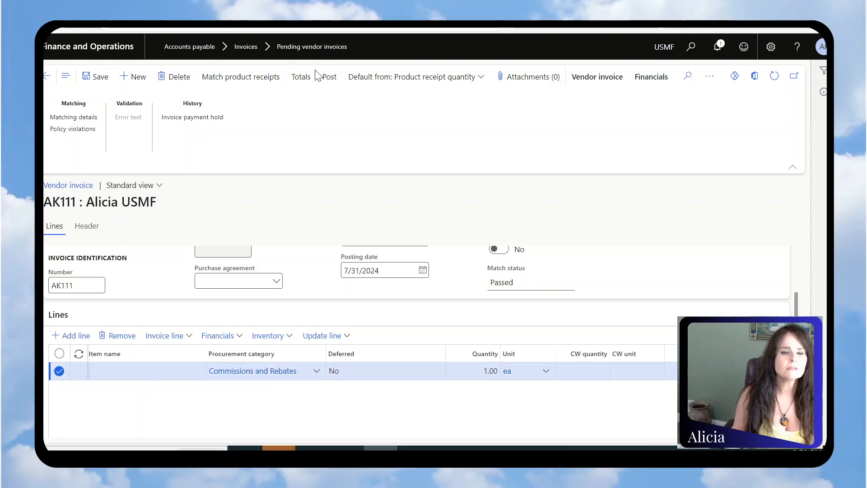
# Apply the IT Supplies template to the invoice line's financial dimensions.
pyautogui.scroll(-5, 392, 319)
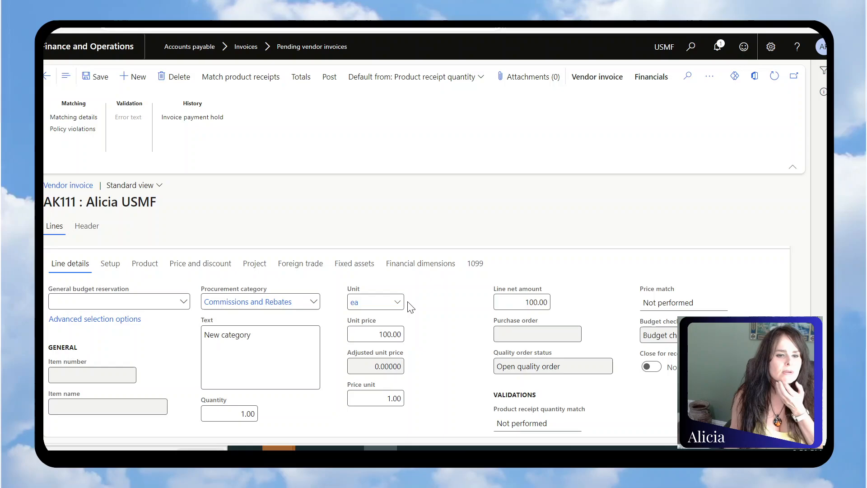
pyautogui.click(415, 267)
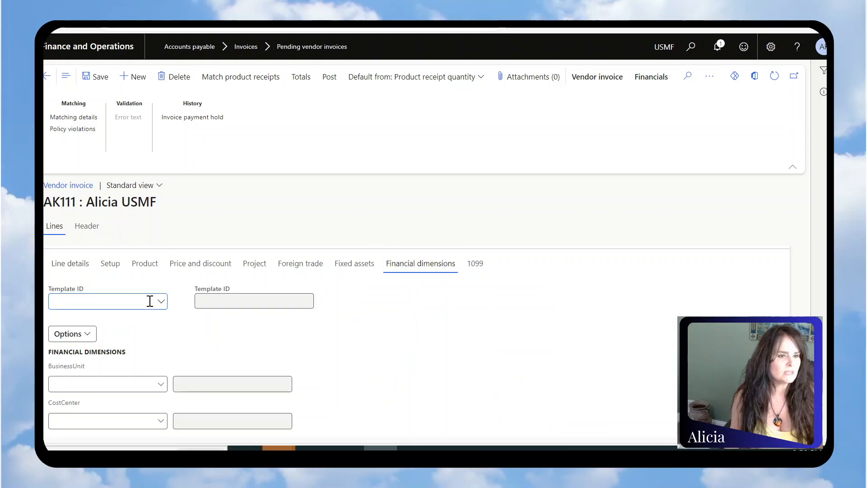
pyautogui.click(160, 301)
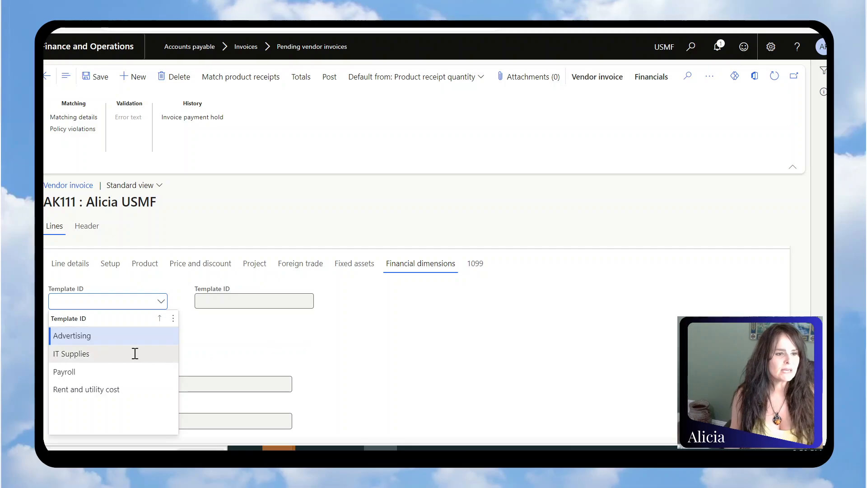
pyautogui.click(81, 354)
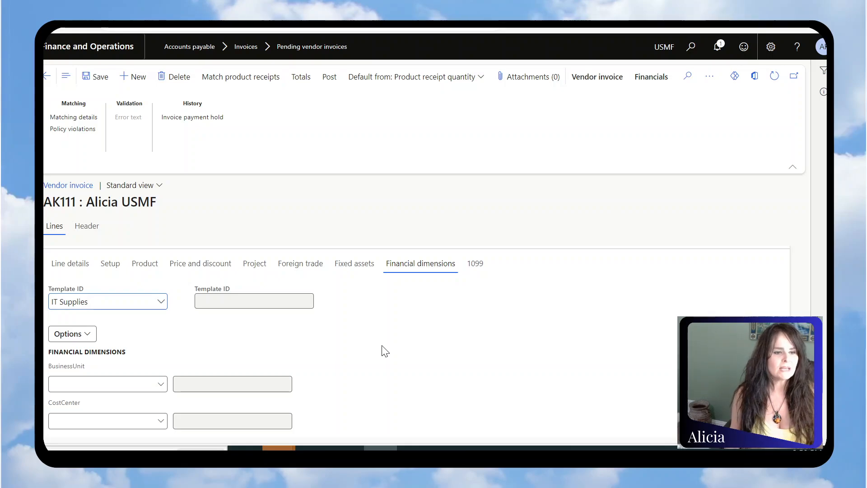
# Examine the full ledger account in the line's accounting distributions, widening its column, and return to the invoice.
pyautogui.scroll(-2, 129, 350)
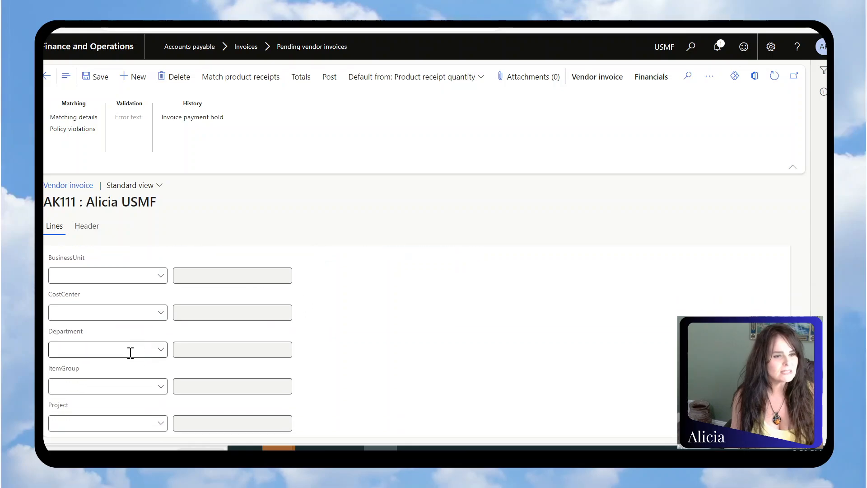
pyautogui.scroll(3, 162, 337)
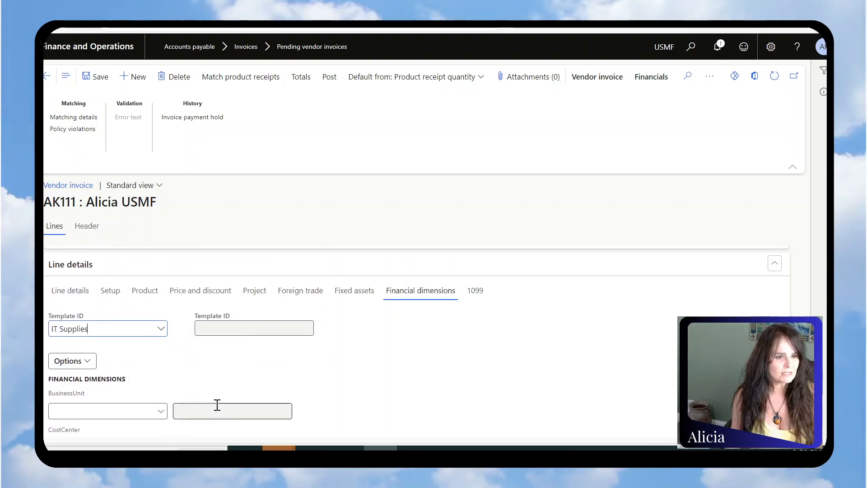
pyautogui.scroll(2, 344, 358)
pyautogui.scroll(3, 264, 258)
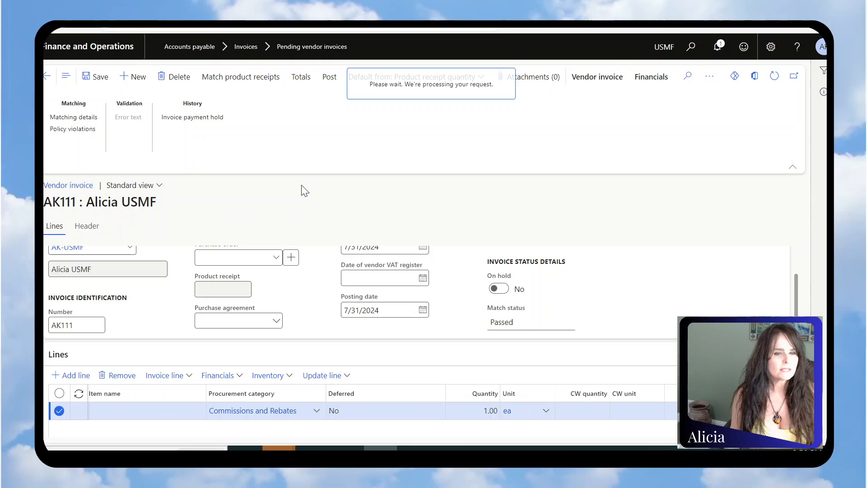
pyautogui.click(274, 192)
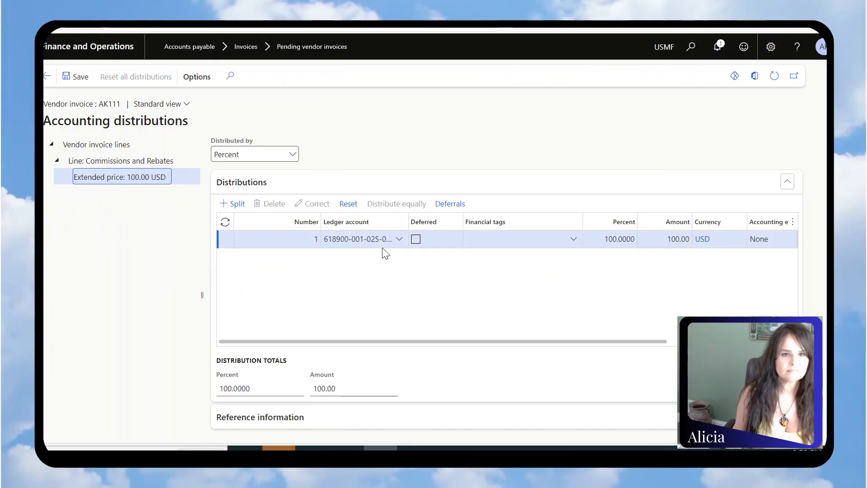
pyautogui.moveTo(407, 226); pyautogui.dragTo(578, 214)
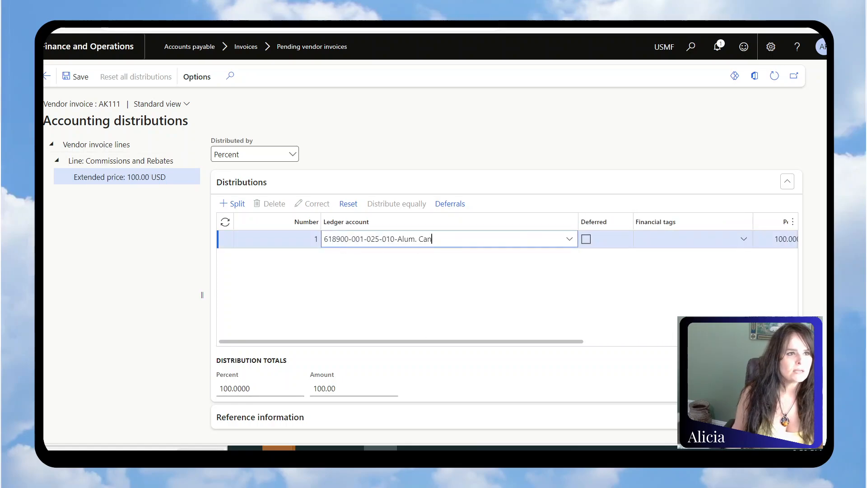
pyautogui.click(47, 77)
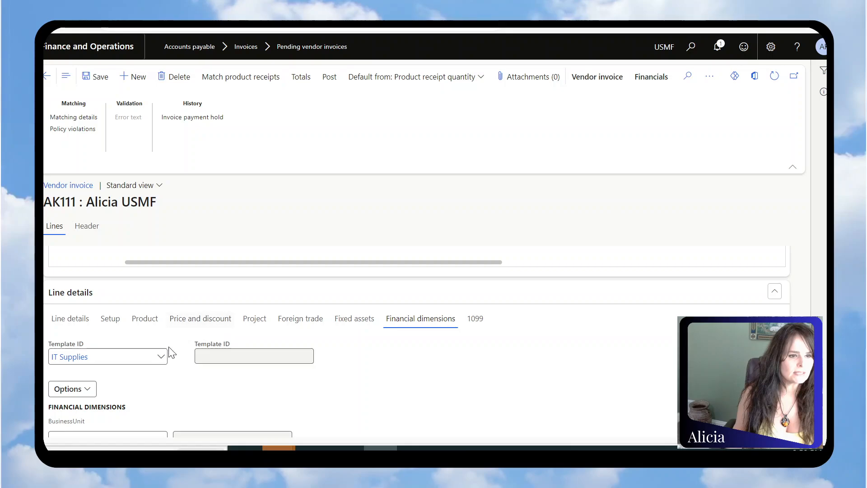
# Change the invoice line's financial dimension template to Advertising.
pyautogui.click(161, 357)
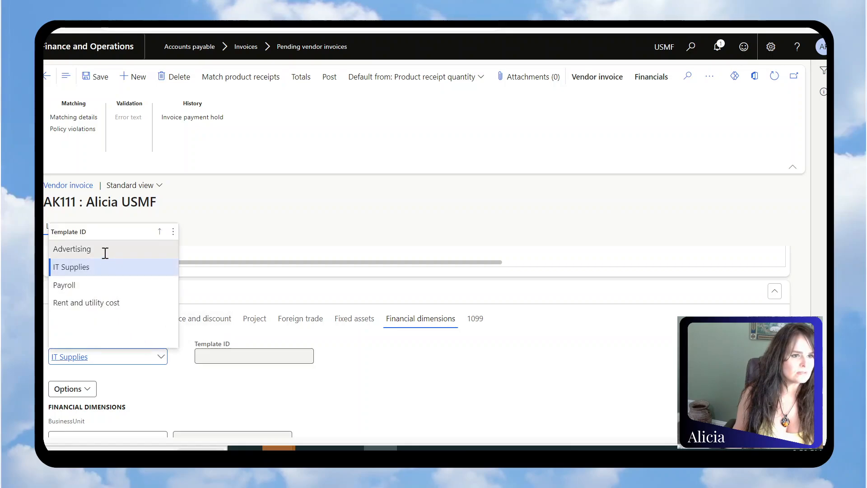
pyautogui.click(104, 248)
# Examine the ledger accounts and percentages in the line's accounting distributions for the Advertising template, and return to the invoice.
pyautogui.scroll(3, 343, 348)
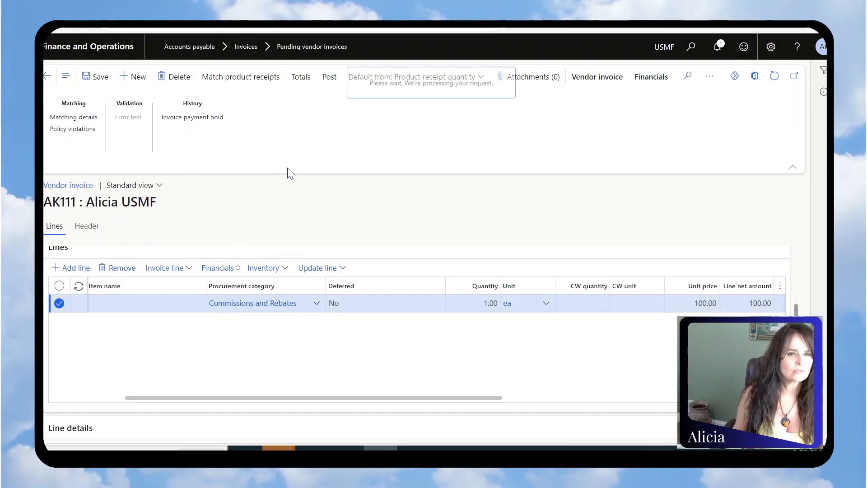
pyautogui.click(249, 91)
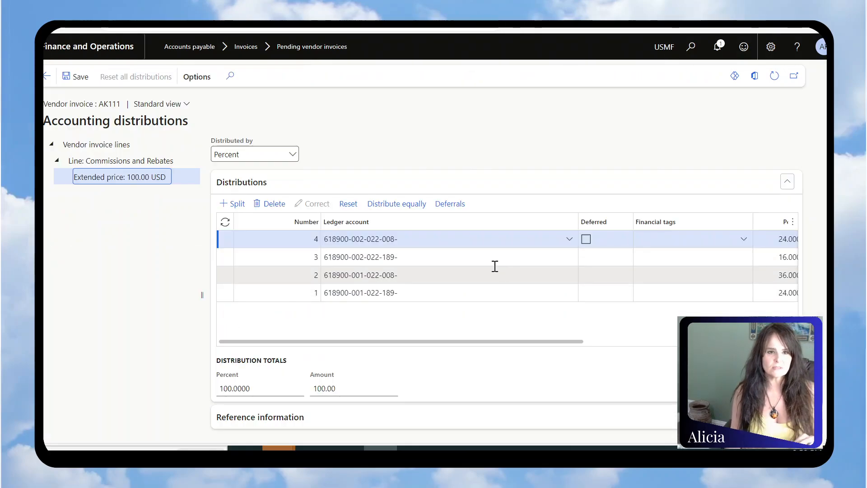
pyautogui.moveTo(458, 343); pyautogui.dragTo(560, 357)
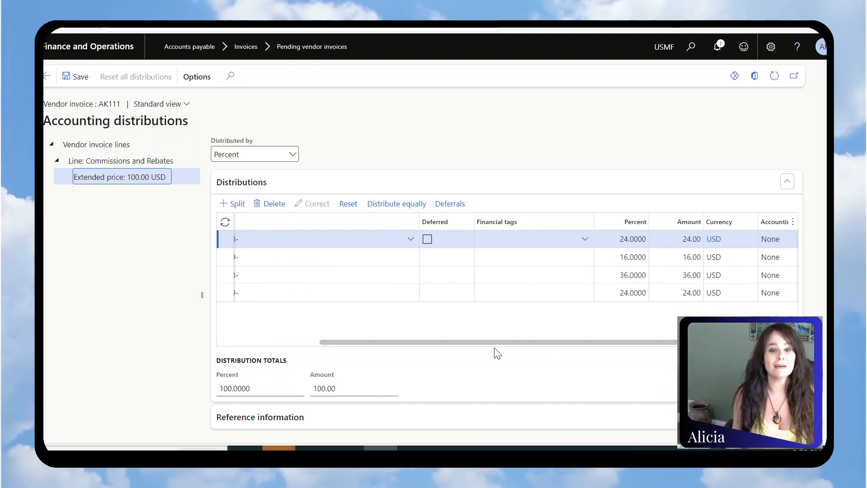
pyautogui.moveTo(487, 342); pyautogui.dragTo(242, 359)
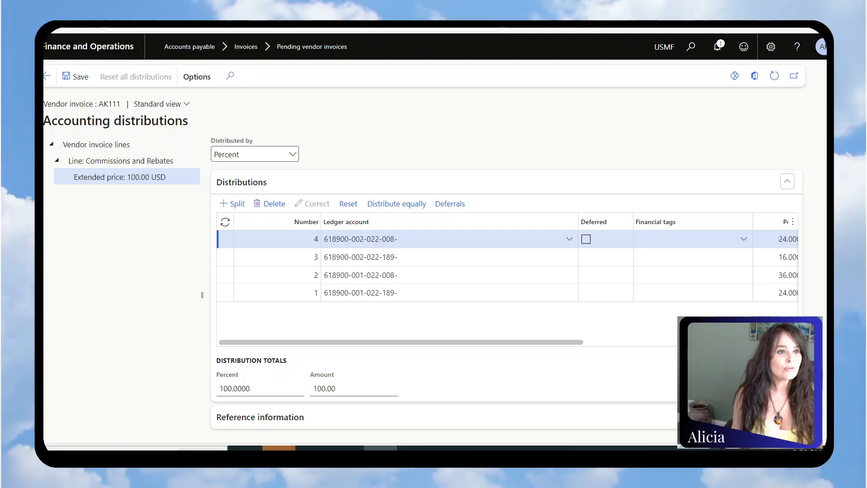
pyautogui.click(47, 76)
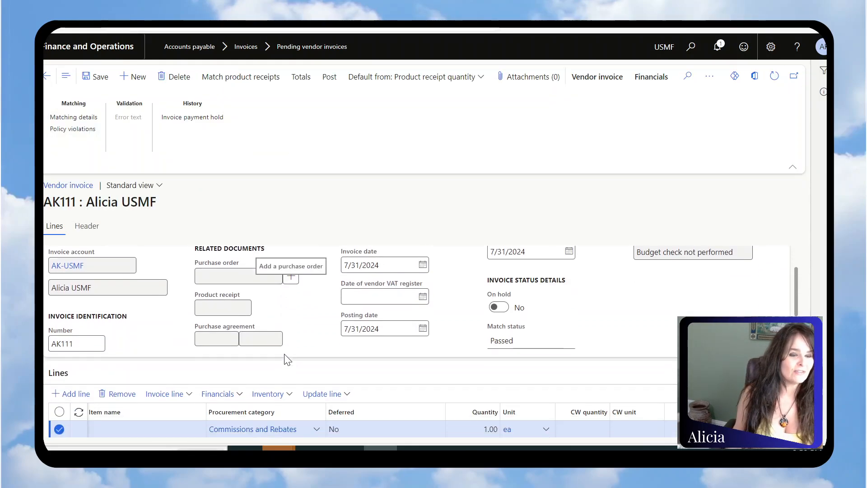
pyautogui.scroll(-3, 298, 360)
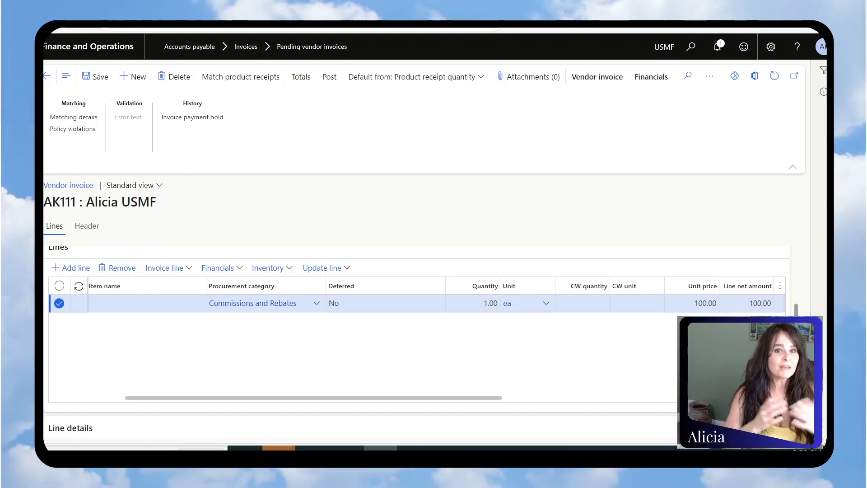
pyautogui.scroll(-5, 316, 325)
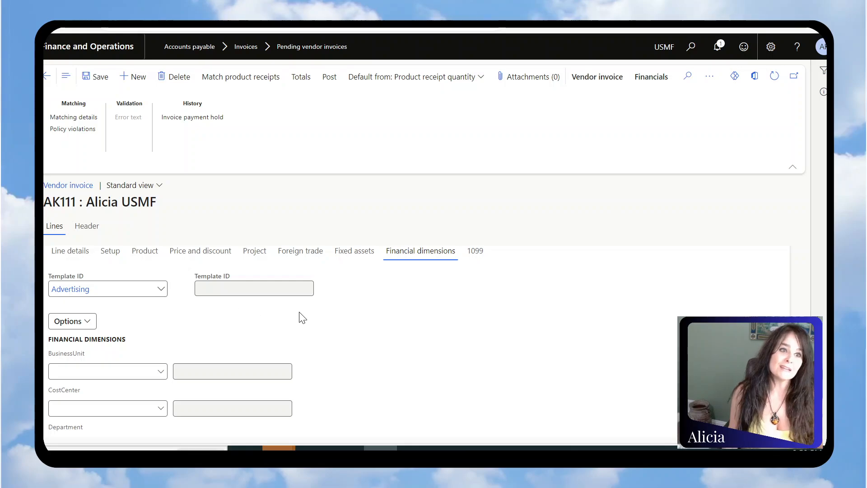
pyautogui.scroll(-2, 107, 379)
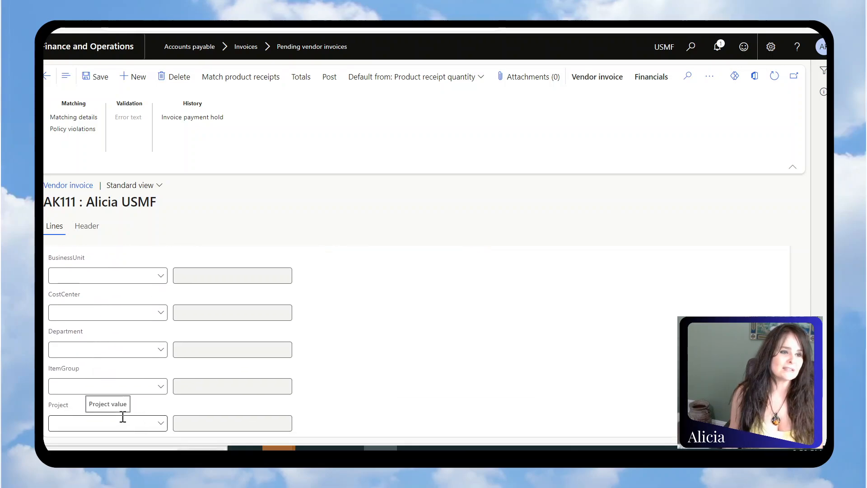
pyautogui.scroll(3, 123, 417)
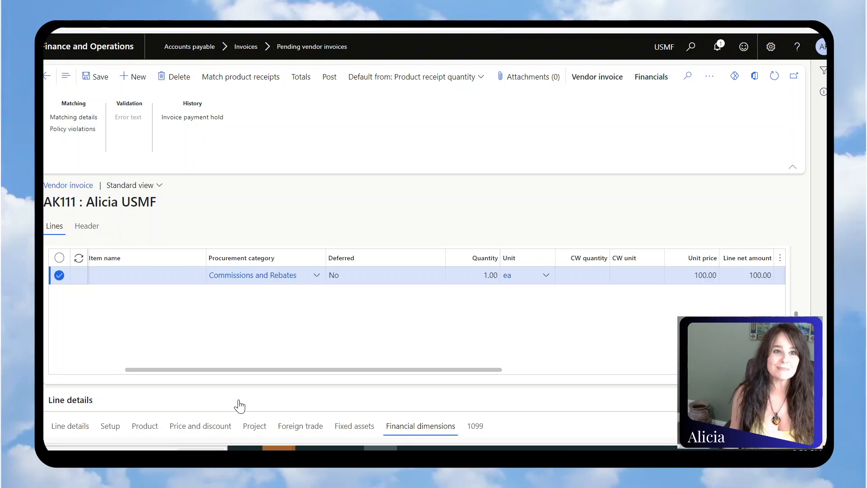